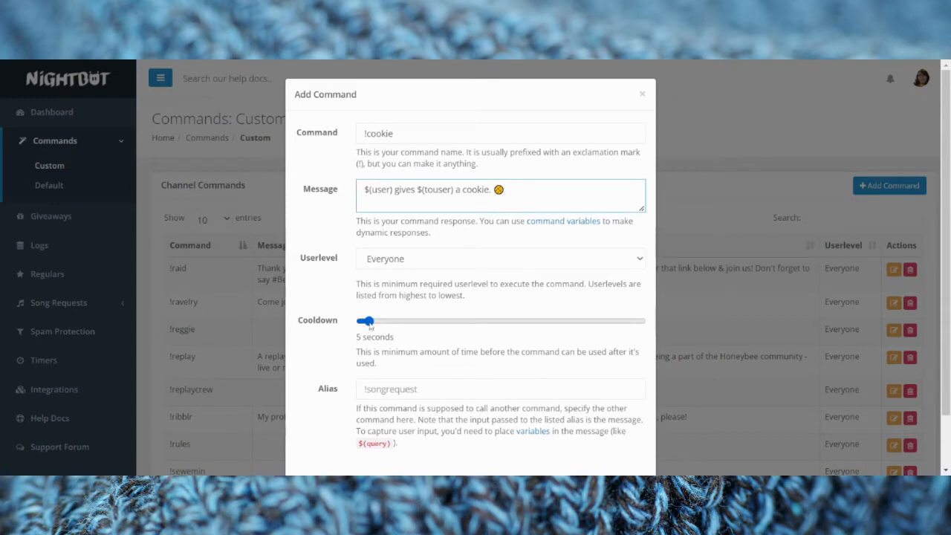
Set the !cookie command's cooldown to 180 seconds and submit the command
left_click_drag(369, 326, 526, 324)
scroll(543, 384, "down", 1)
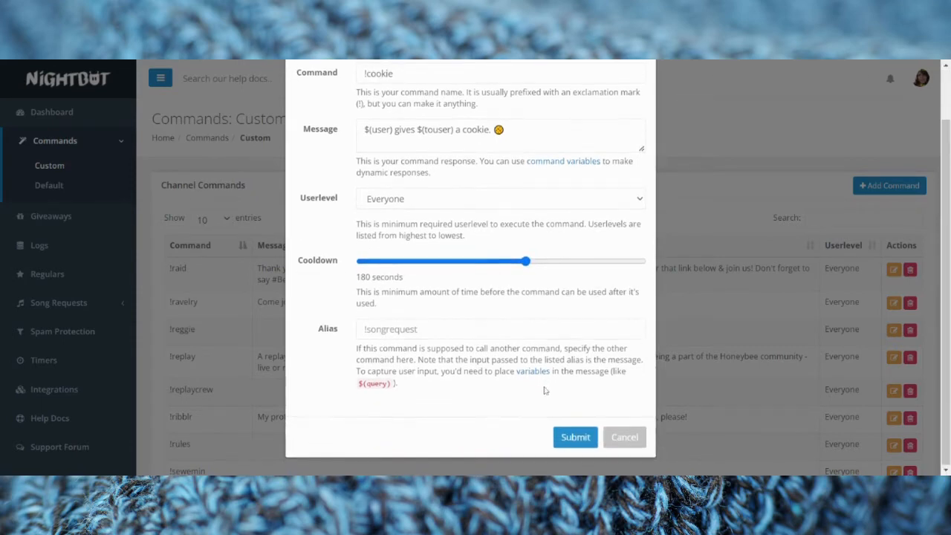
scroll(543, 386, "up", 1)
scroll(544, 389, "down", 1)
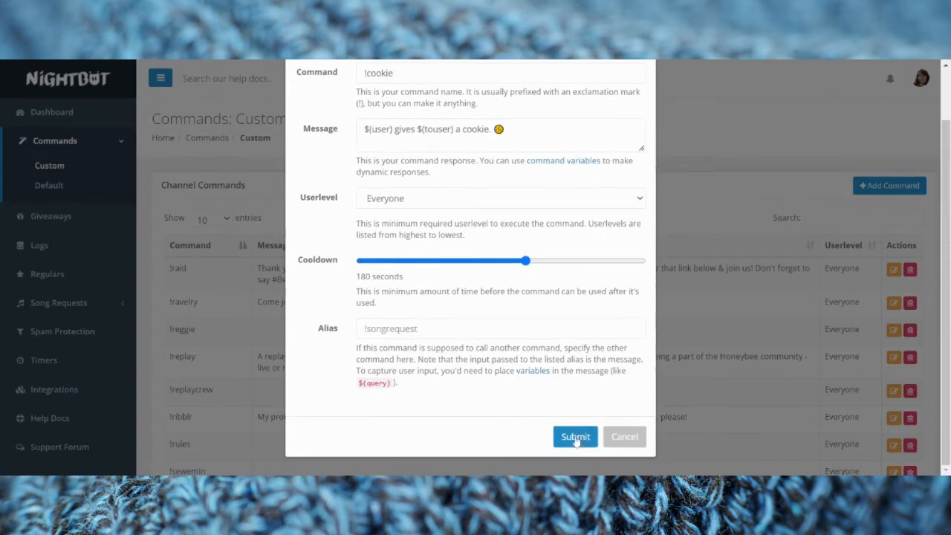
left_click(576, 437)
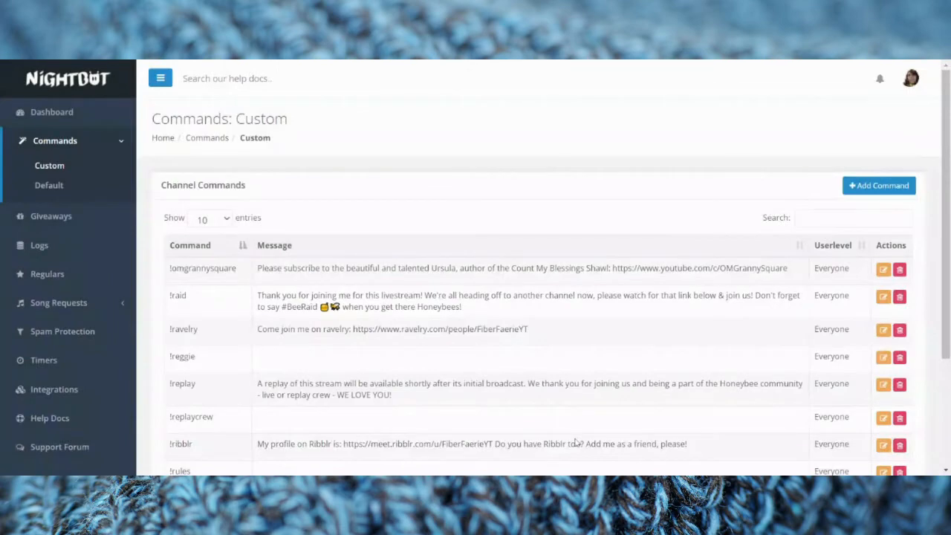
Start a new custom command !icecream with the message "$(user) buys $(touser) a delicious frozen/ice cream treat. 🍦"
left_click(852, 186)
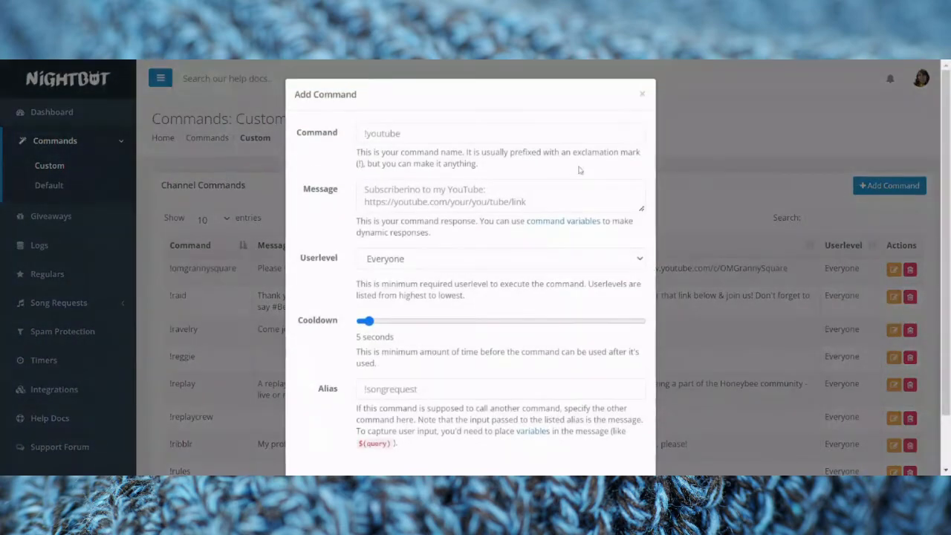
type("!")
key("BackSpace")
type("!")
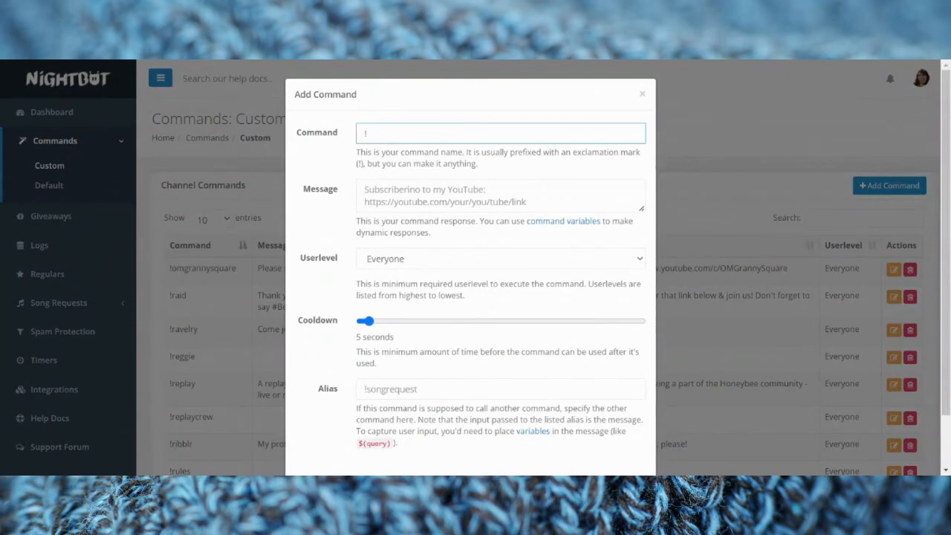
type("icecream")
key("Tab")
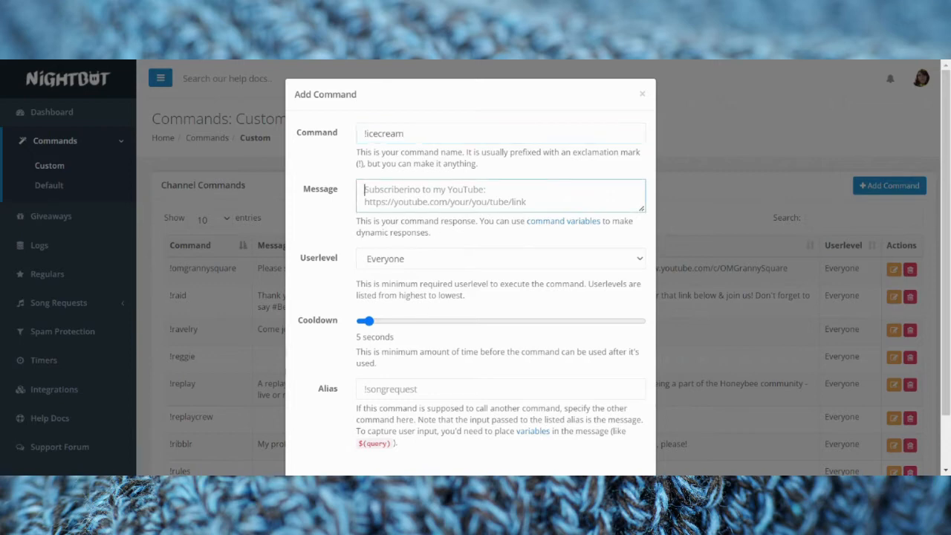
type("$(user) buys $(touser) a delicious frozen/ice cream treat. 🍦")
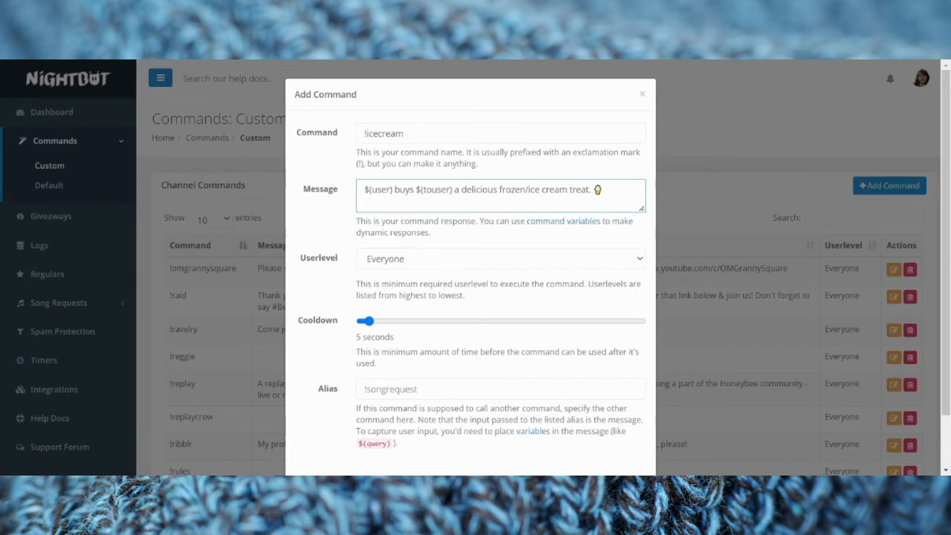
Set the !icecream command's cooldown to 180 seconds and submit the command
left_click_drag(365, 320, 527, 347)
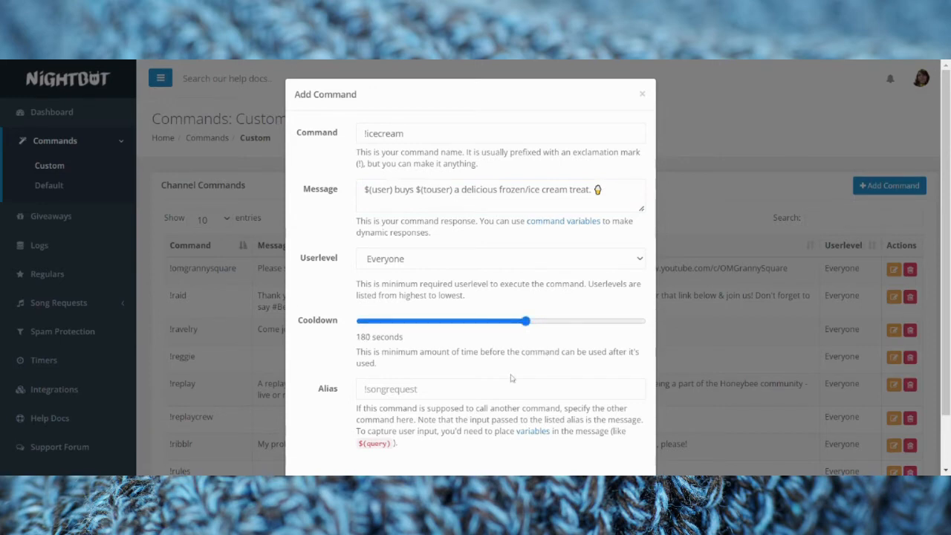
scroll(529, 349, "down", 2)
left_click(574, 437)
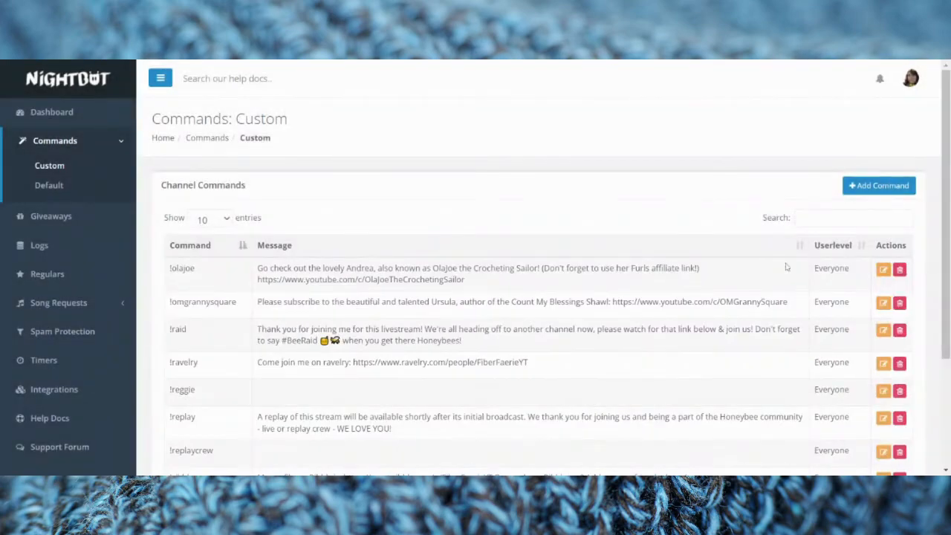
Start a new custom command !popcorn with the message "$(user) passes $(touser) a bucket of buttery popcorn. 🍿"
left_click(851, 188)
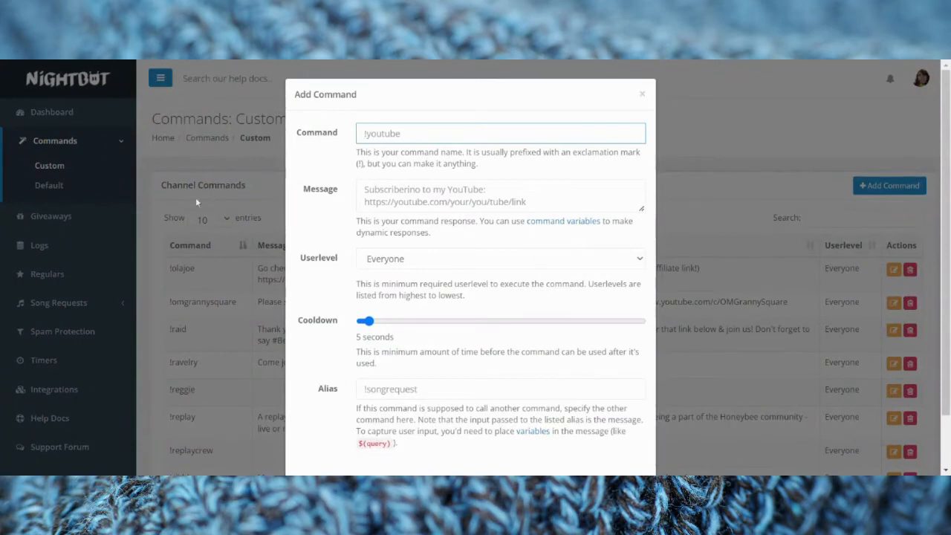
type("!popcorn")
key("Tab")
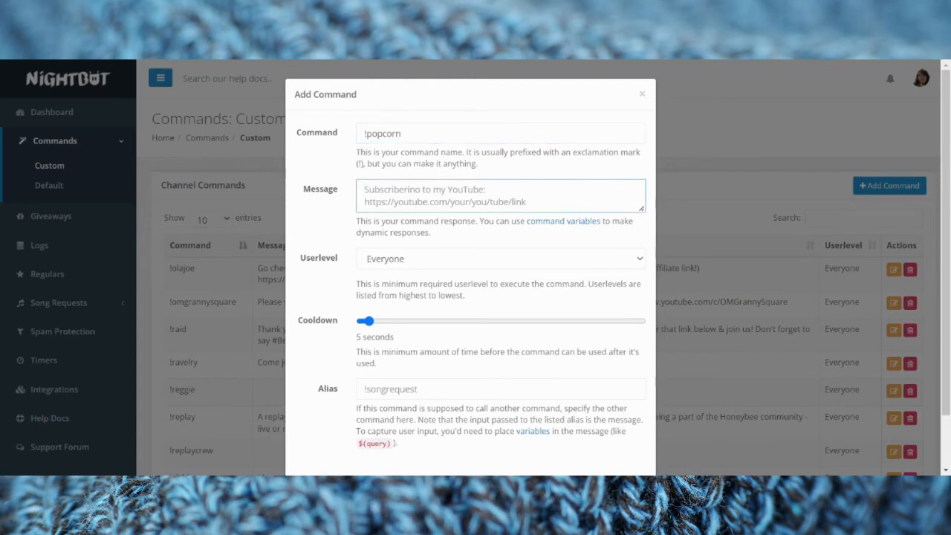
type("$(user) passes $(touser) a bucket of buttery popcorn. 🍿")
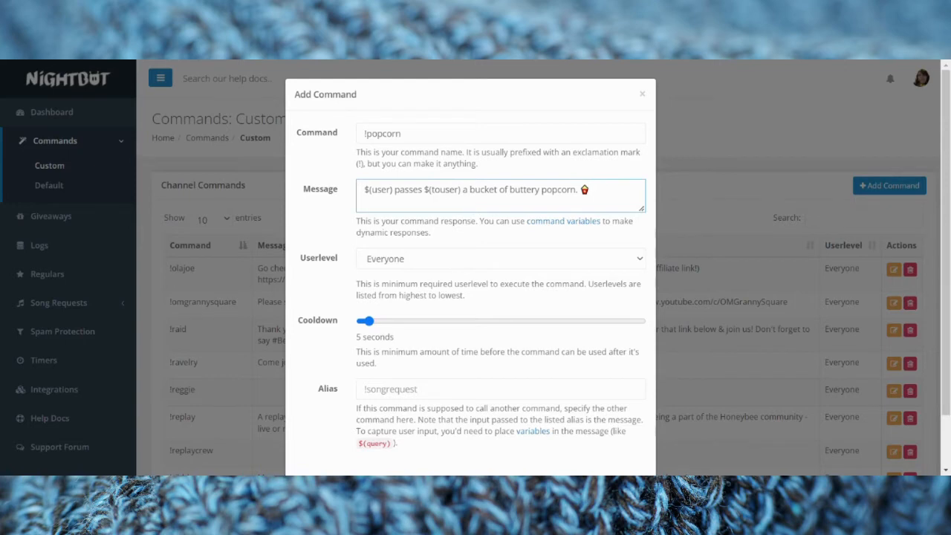
Set the !popcorn command's cooldown to 180 seconds and submit the command
left_click_drag(373, 324, 525, 351)
scroll(550, 386, "down", 2)
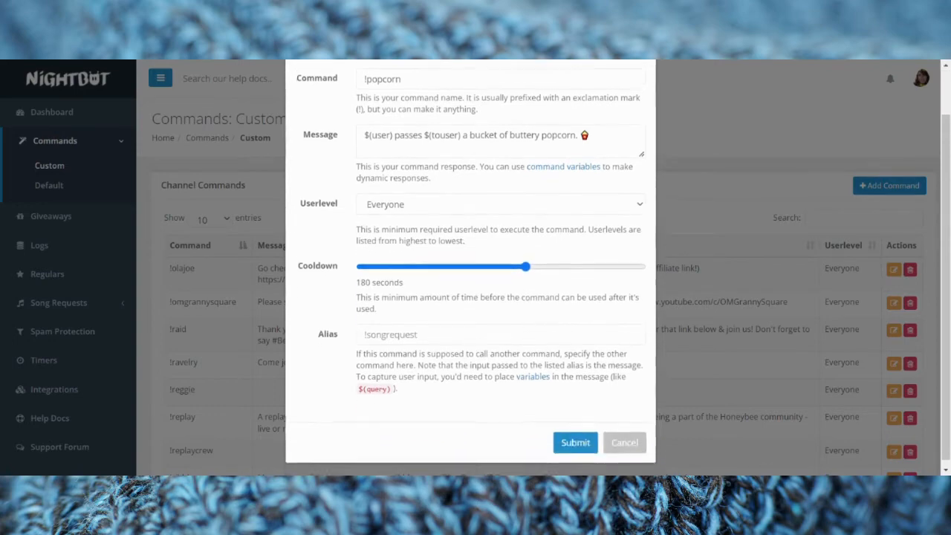
left_click(564, 438)
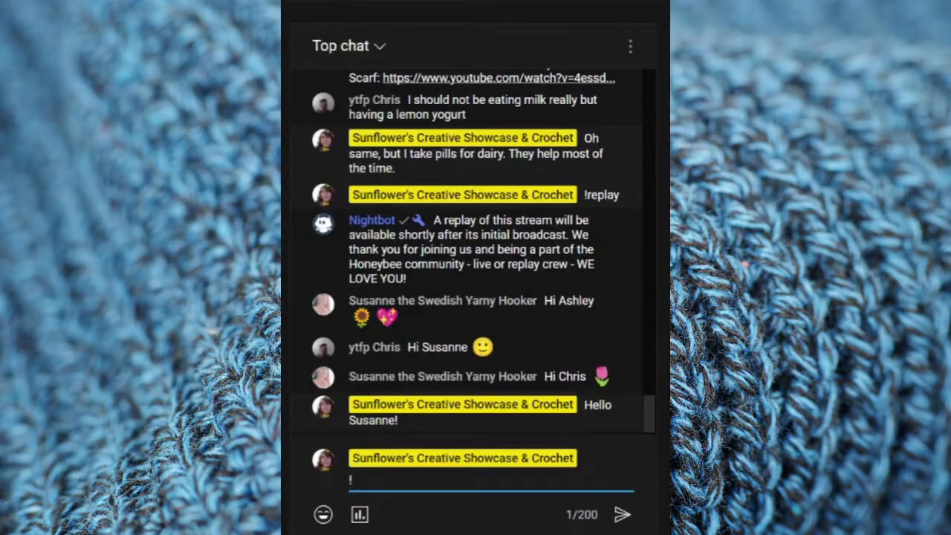
In the YouTube live chat, send the !popcorn command with a mention of the viewer whose name starts with "yt"
type("popcorn @")
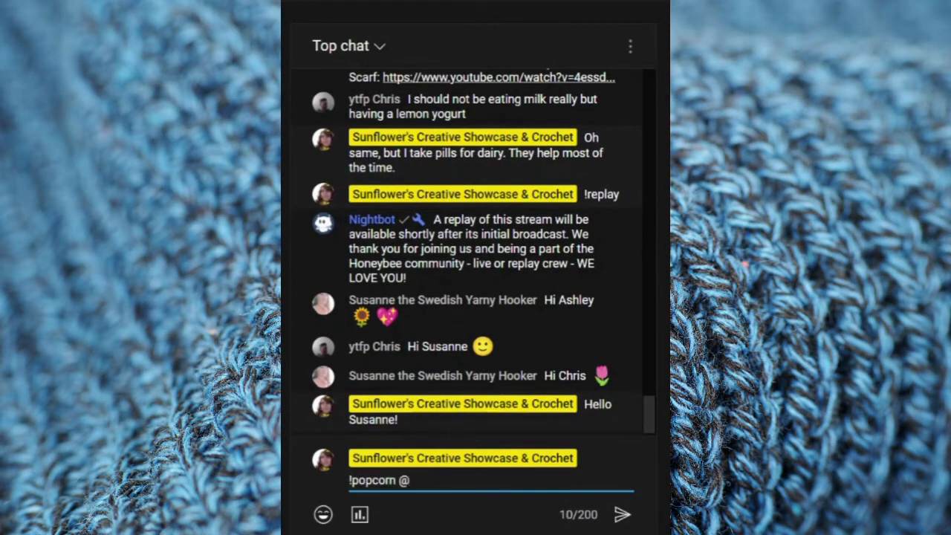
type("yt")
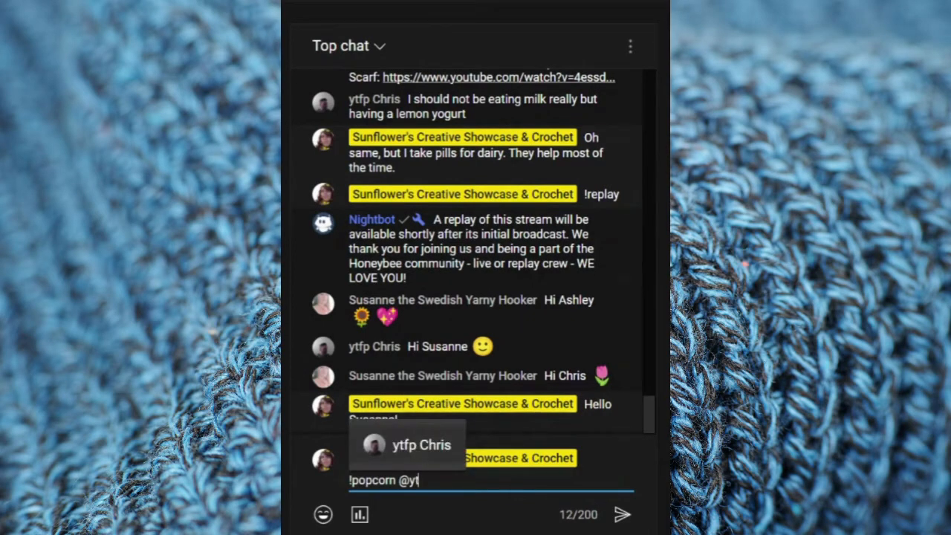
key("Tab")
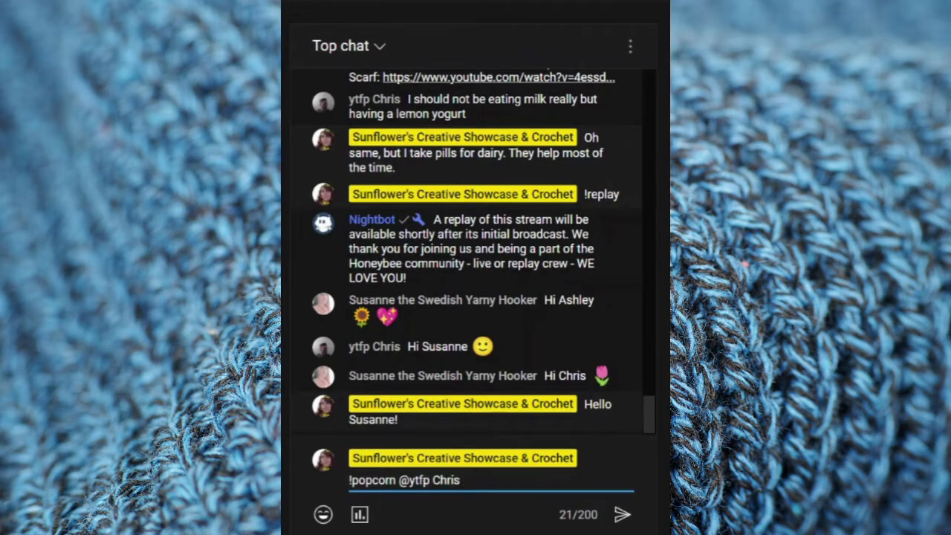
key("Return")
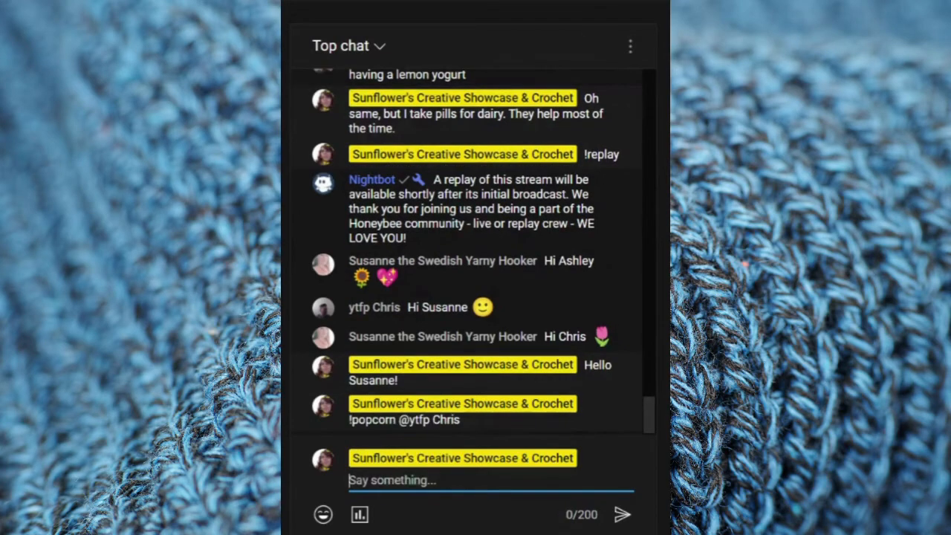
Send the !Icecream command in the live chat with a mention of the viewer who greeted the host
type("!Icecream")
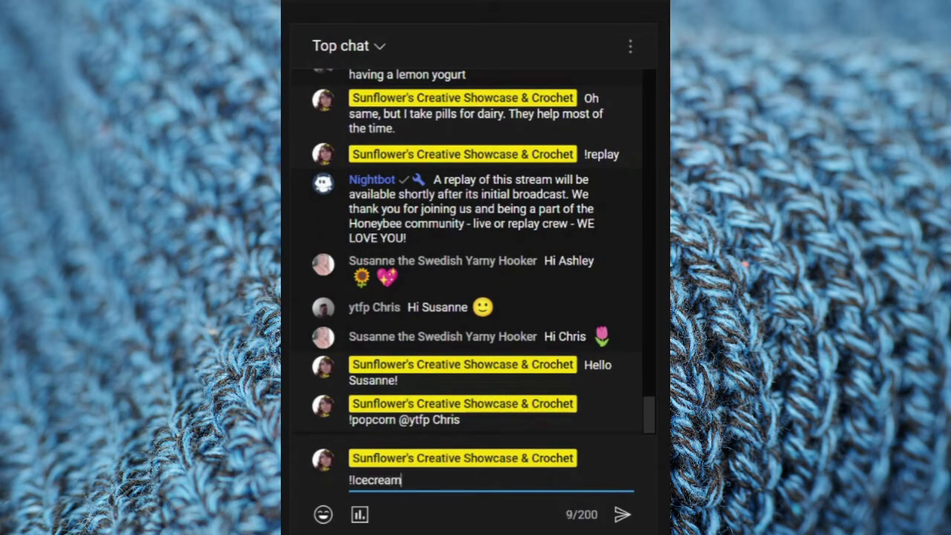
type(" @Sus")
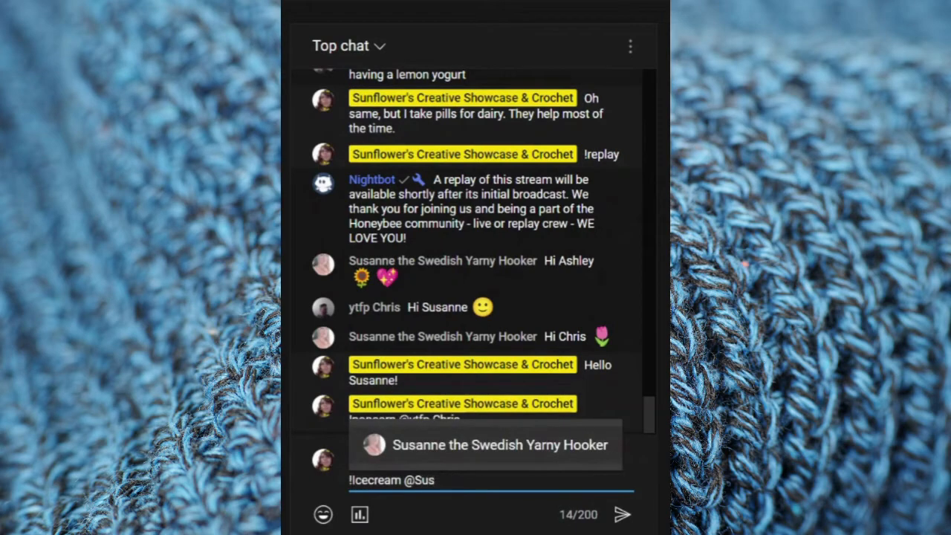
key("Tab")
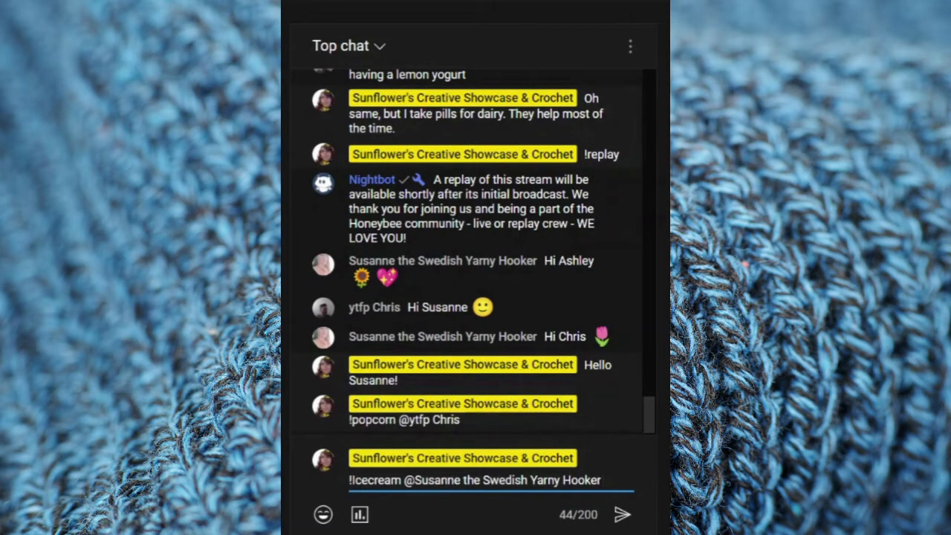
key("Return")
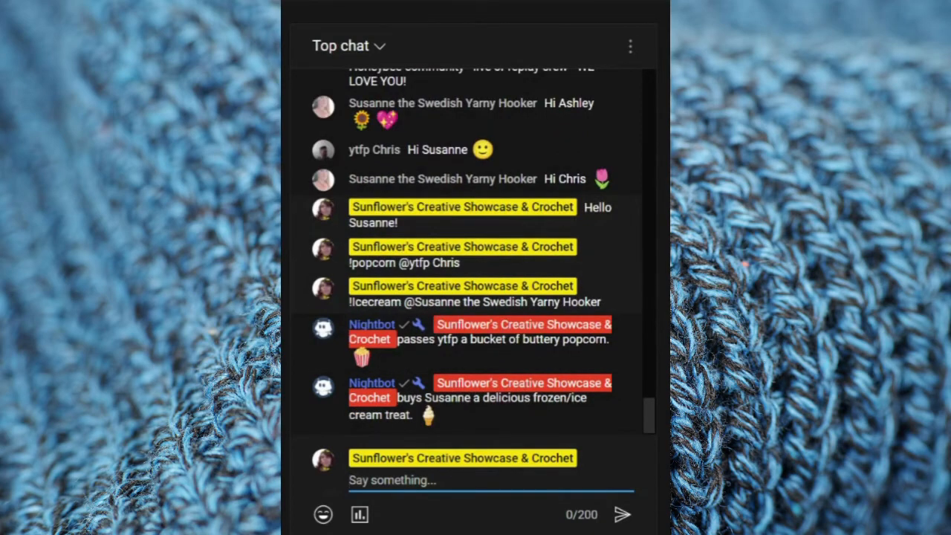
Send the message "!cookie herself" in the live chat, using a plain word in place of a viewer mention
type("!")
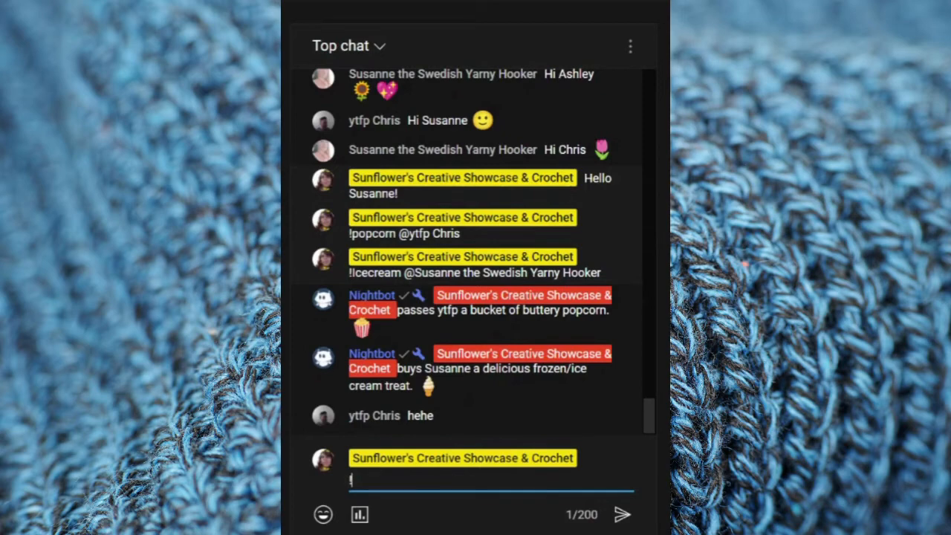
type("cook")
type("ie")
key("BackSpace")
key("BackSpace")
type("herself")
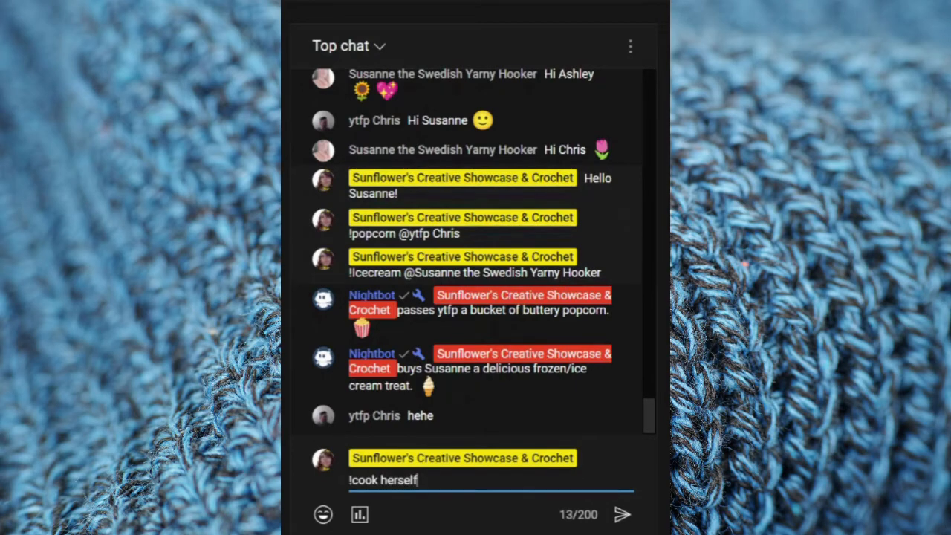
key("Left")
key("Left")
key("Left")
key("Left")
key("Left")
key("Left")
key("Left")
type("ie")
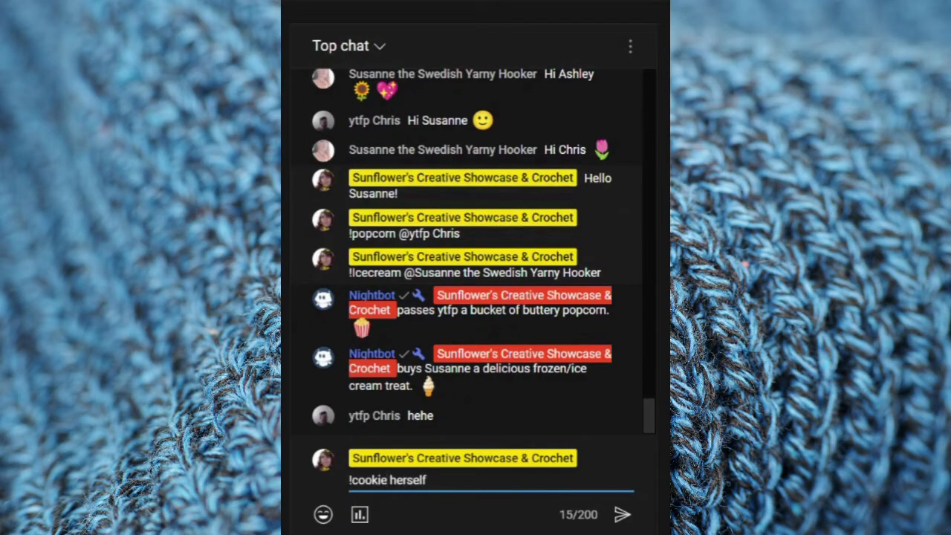
key("Return")
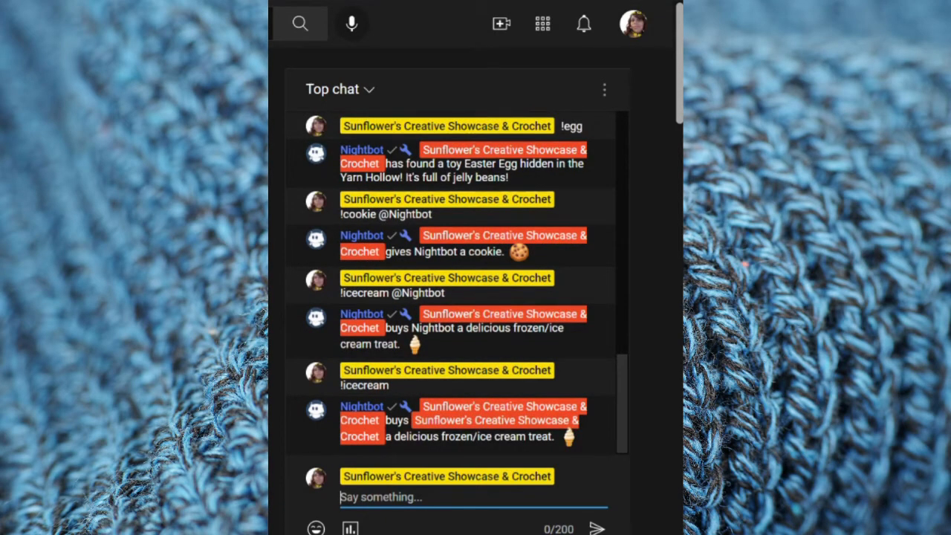
Send the !popcorn command in the live chat with a mention of Nightbot
type("!")
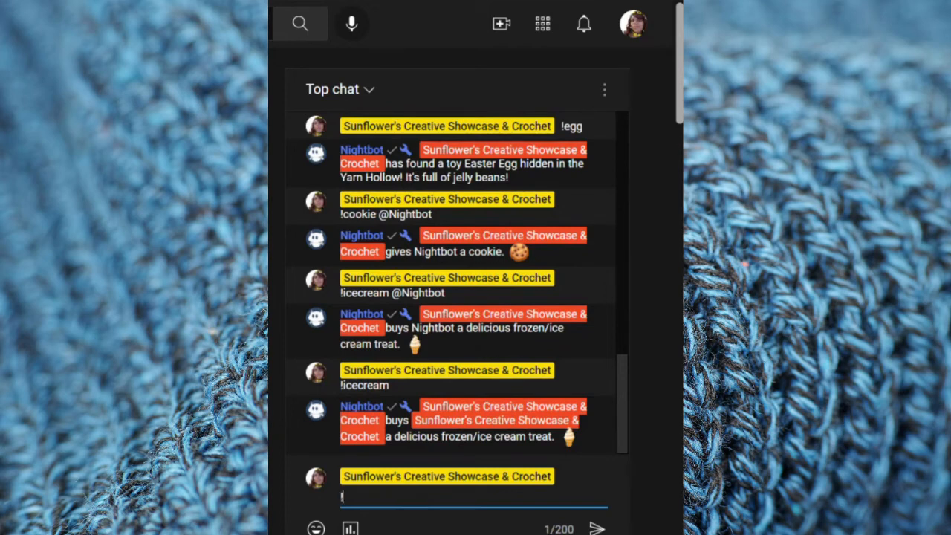
type("popcorn @Night")
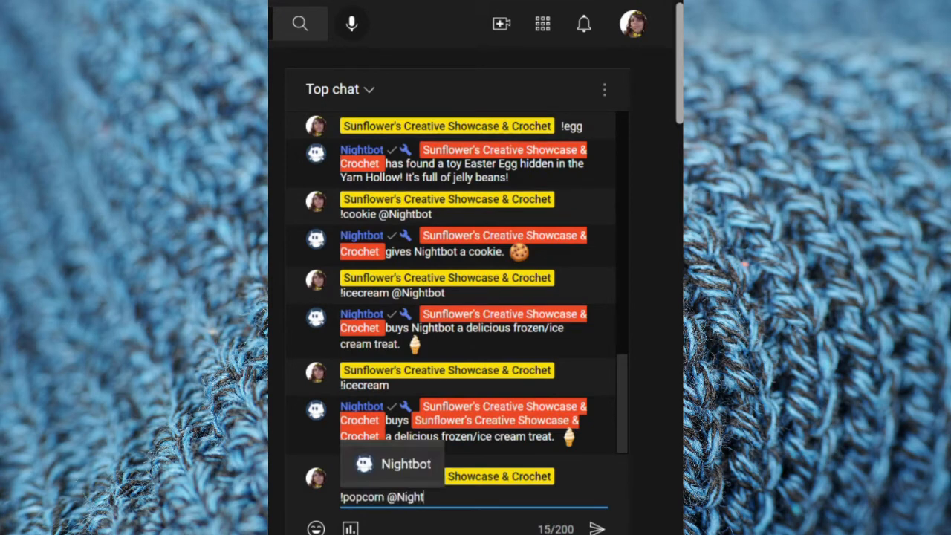
key("Tab")
key("Return")
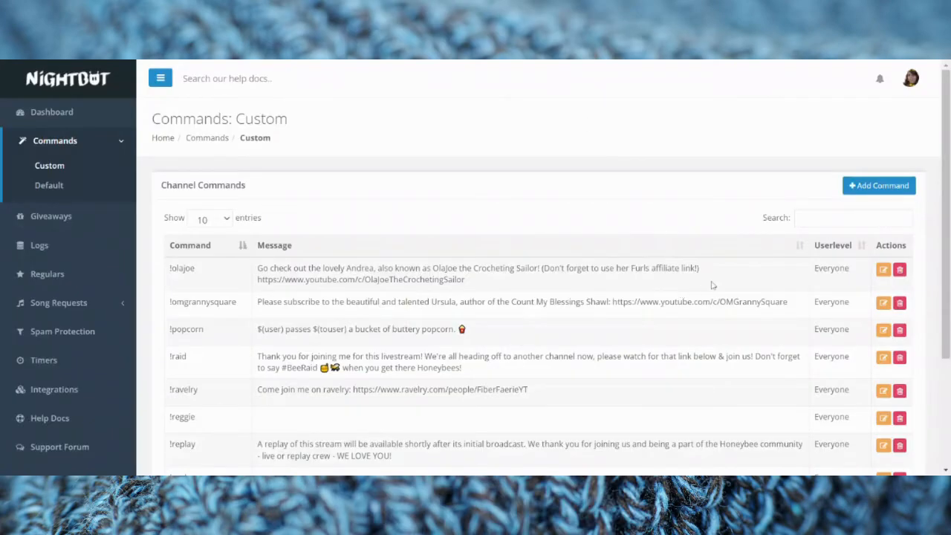
Add a custom command !bday whose message begins "on behalf the the whole chat, Nightbot would like to wish $(touser) a very Happy"
left_click(852, 185)
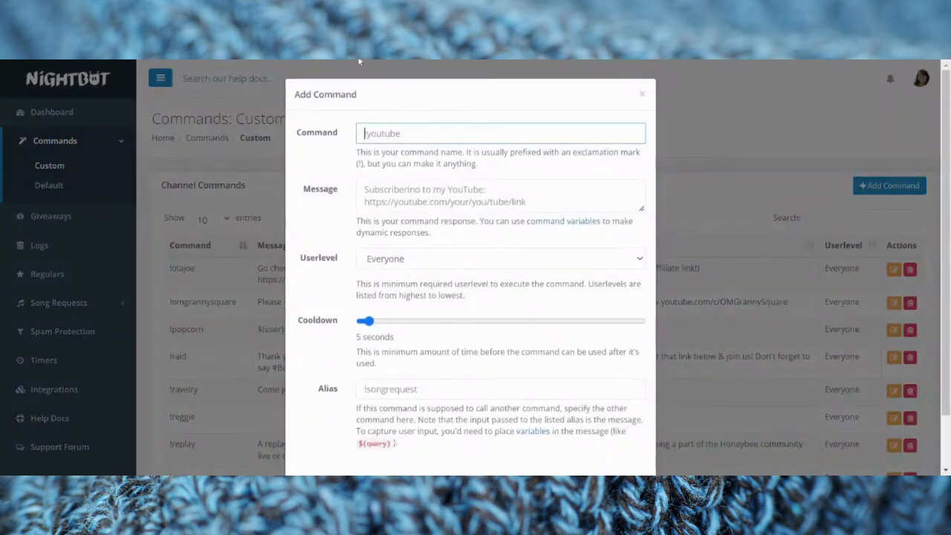
type("!bday")
key("Tab")
type("on")
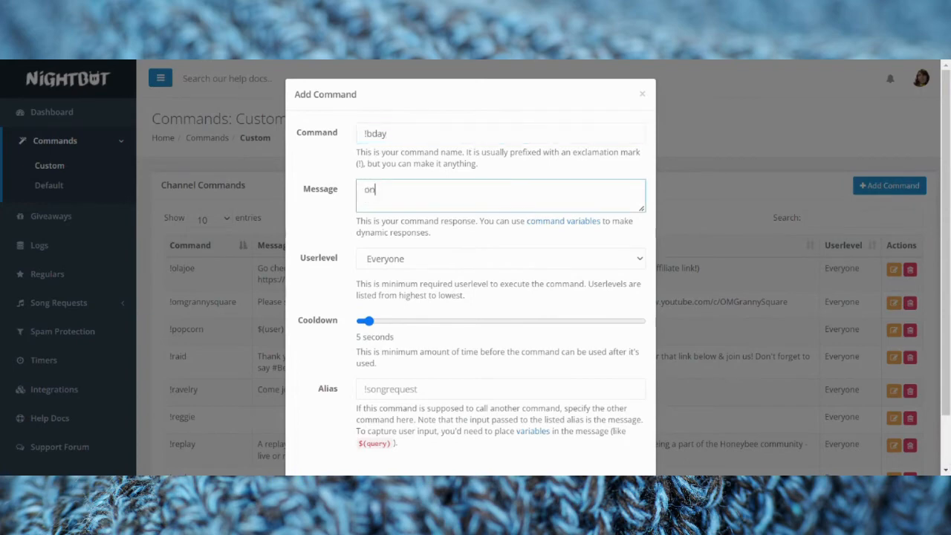
type(" behalf the the whole ch")
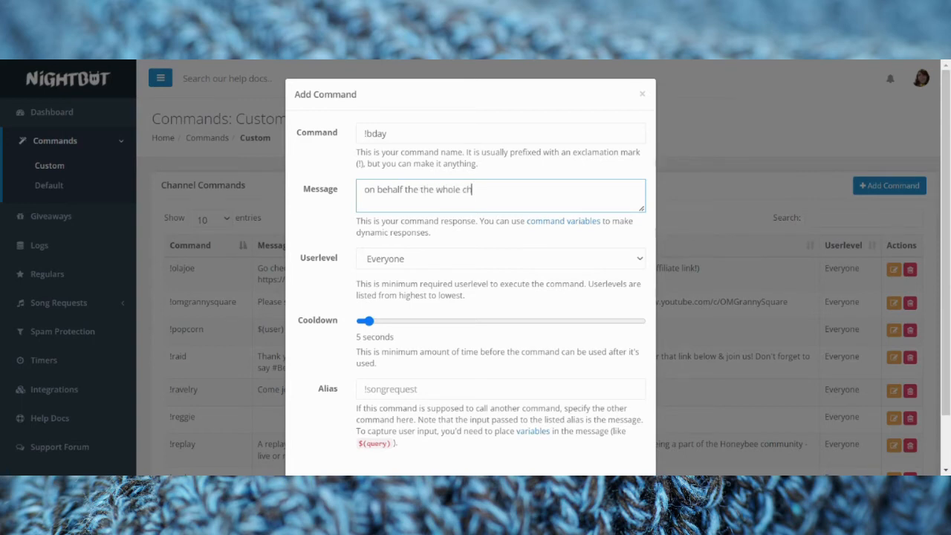
type("at, Nightbot would like to wish")
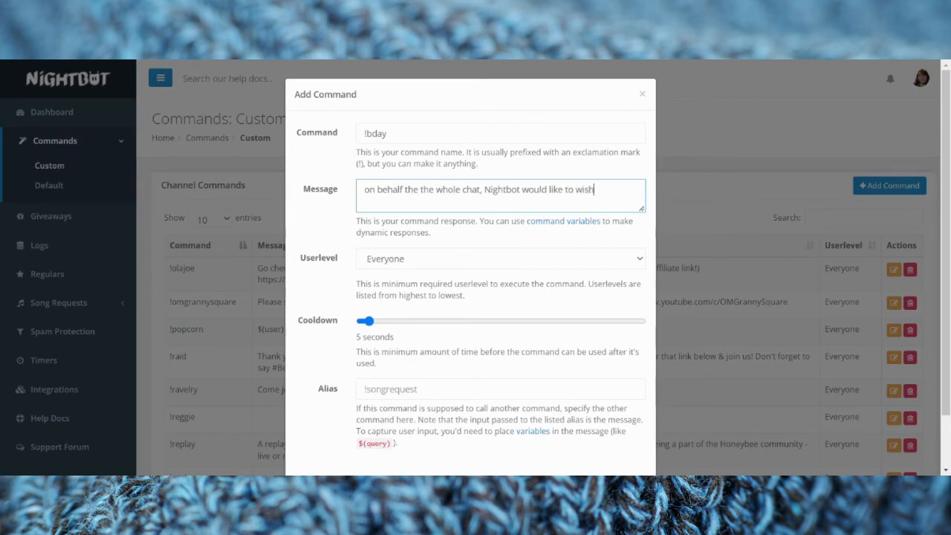
type(" $(touser) a very Happy")
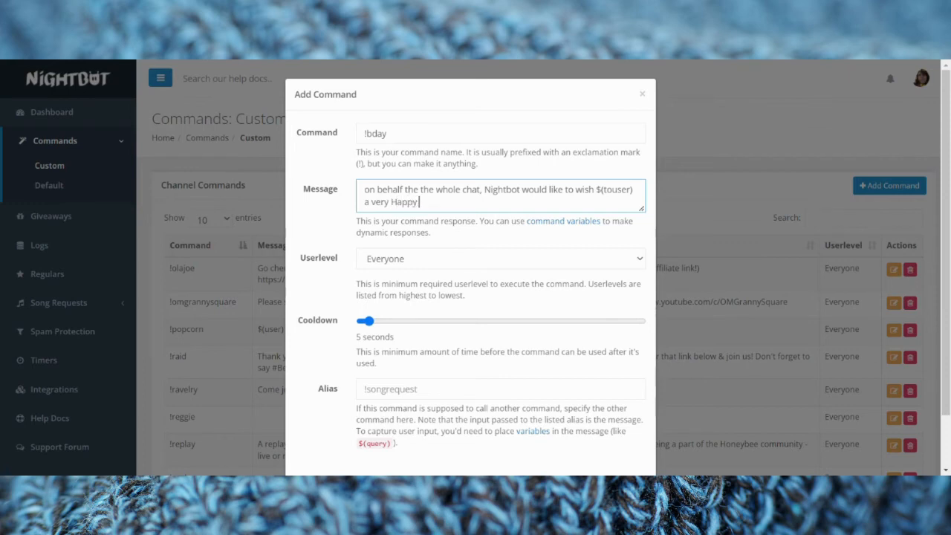
Complete the !bday message with "Birthday and Many Happy Returns! Thank you for sharing your day with us!"
type(" Birthday")
type(" and Man")
type("y Happ")
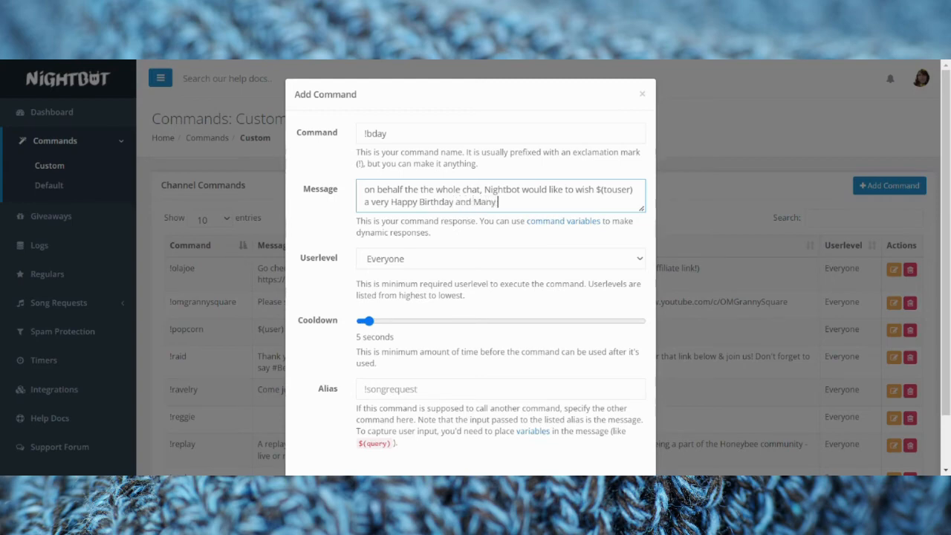
type("y Returns! Thank y")
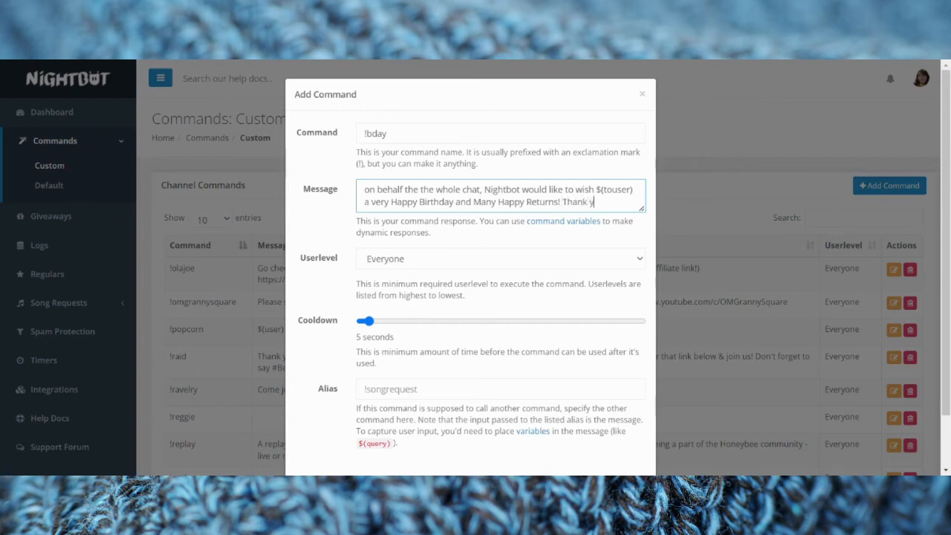
type("ou for sharing your ")
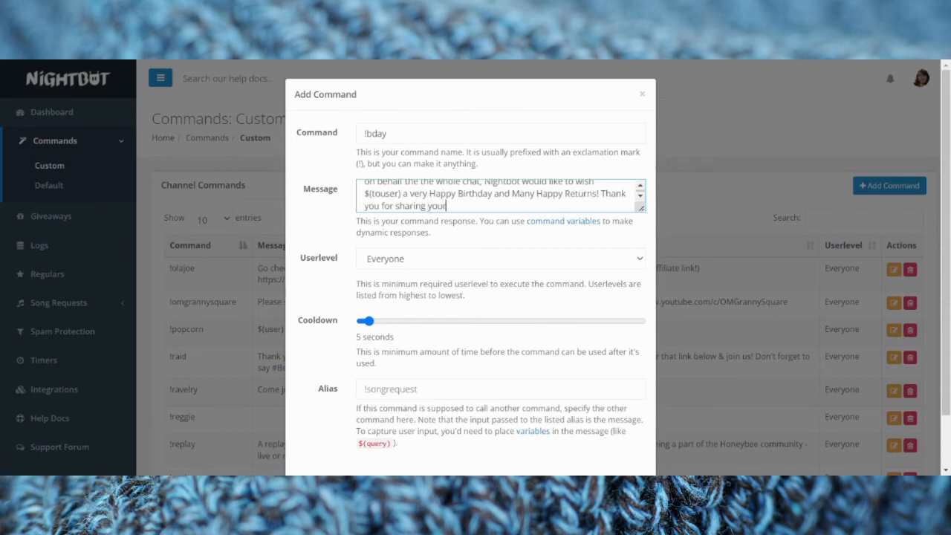
type("day with us!")
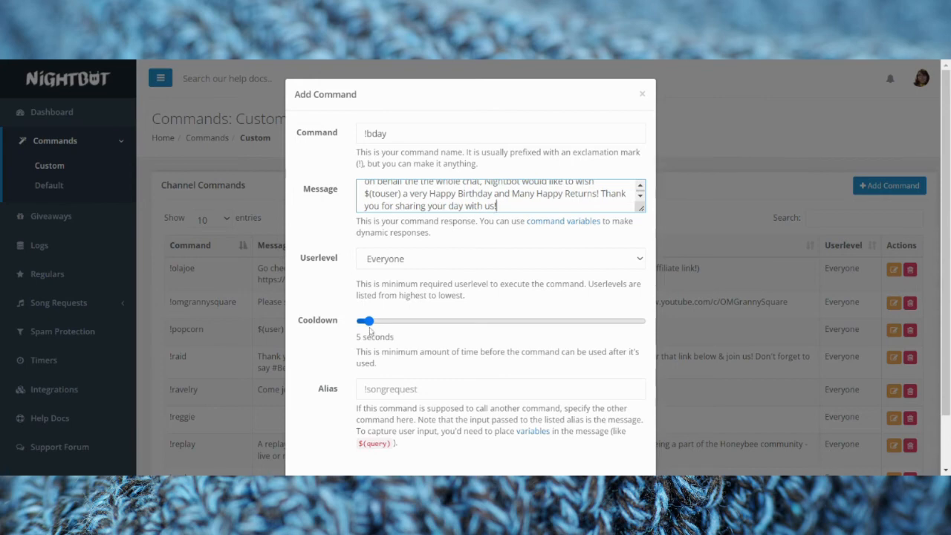
Set the !bday cooldown to 180 seconds and submit the command after enlarging the message box to show its full text
left_click_drag(370, 329, 526, 373)
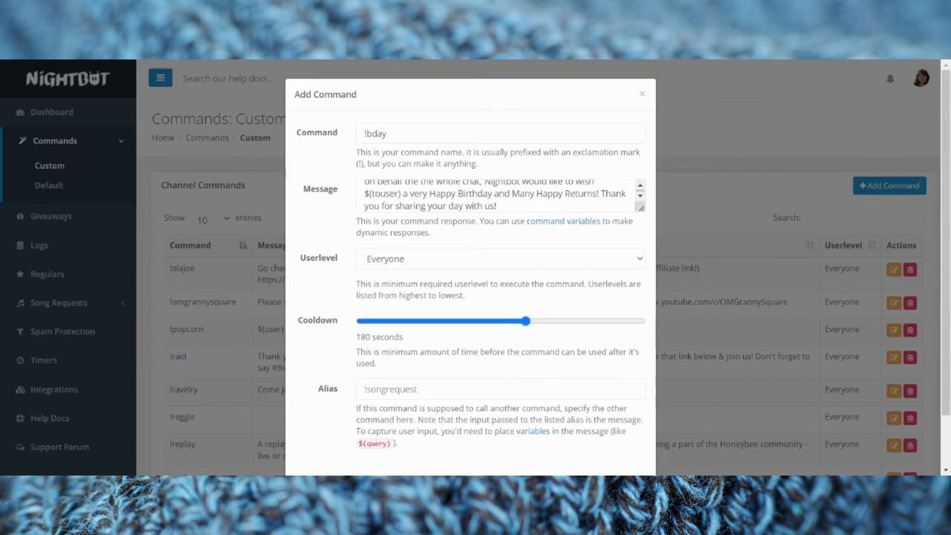
scroll(623, 190, "down", 2)
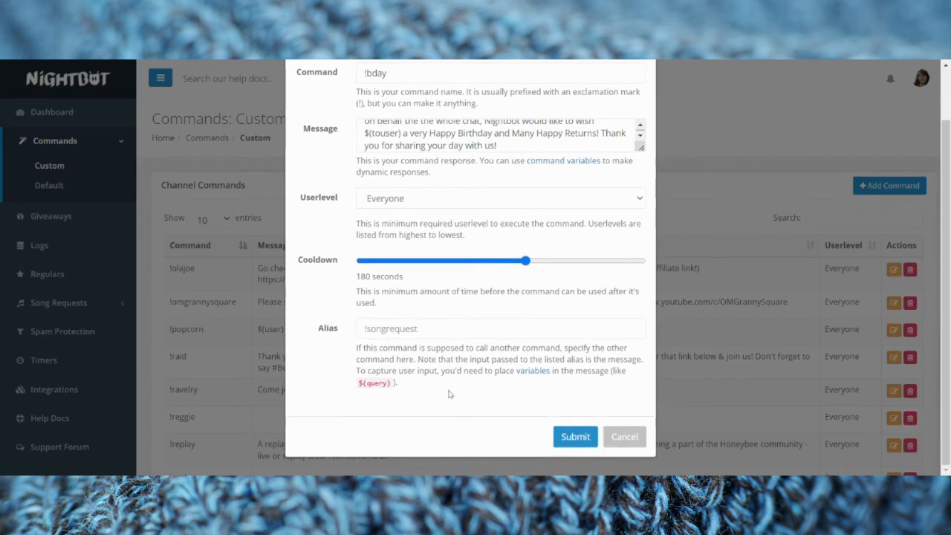
left_click_drag(641, 147, 637, 234)
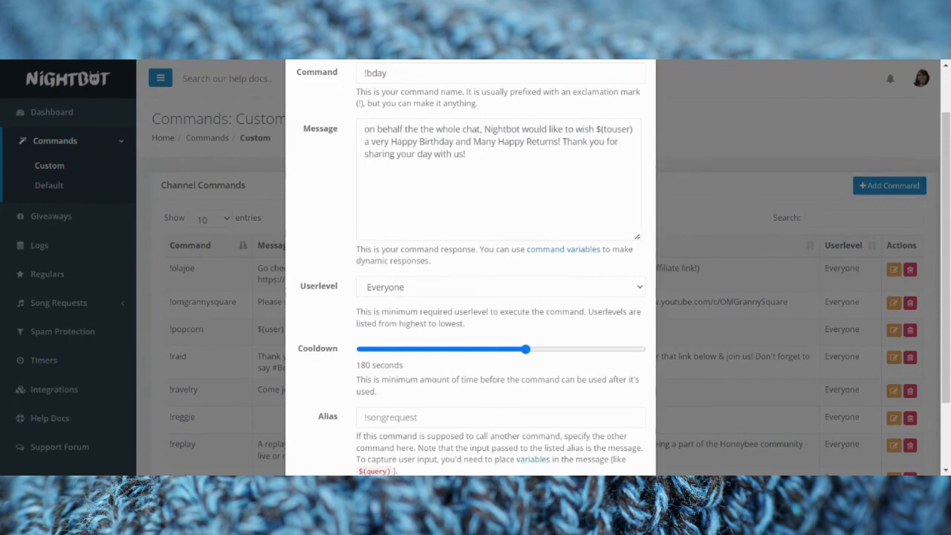
scroll(609, 216, "down", 3)
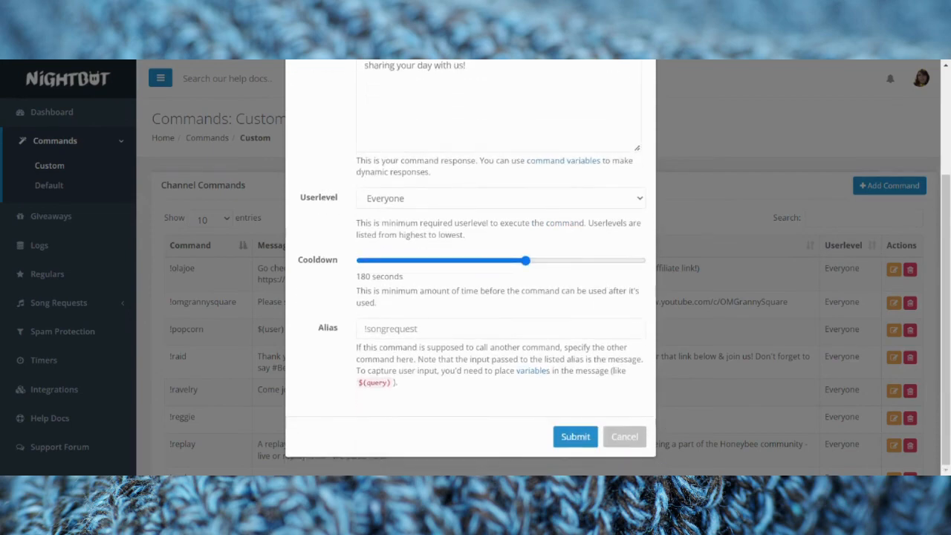
left_click(575, 437)
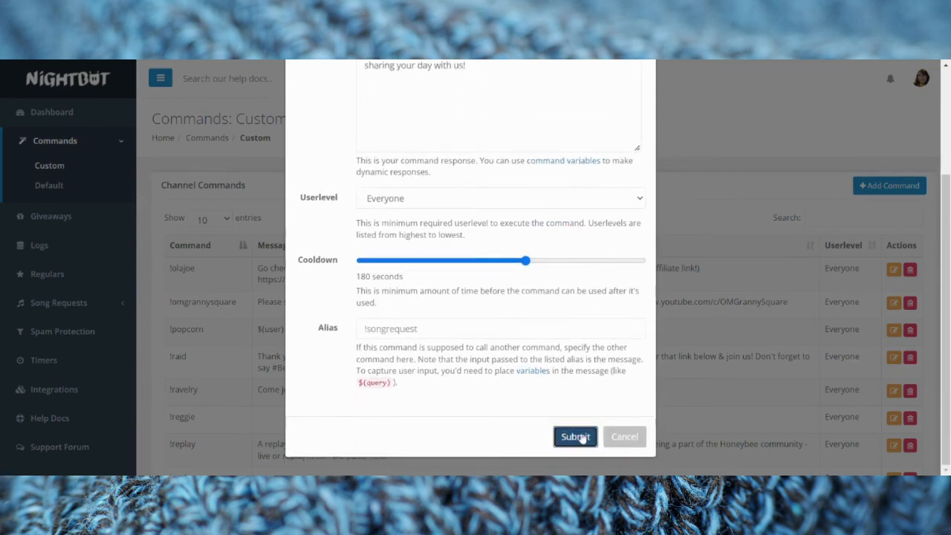